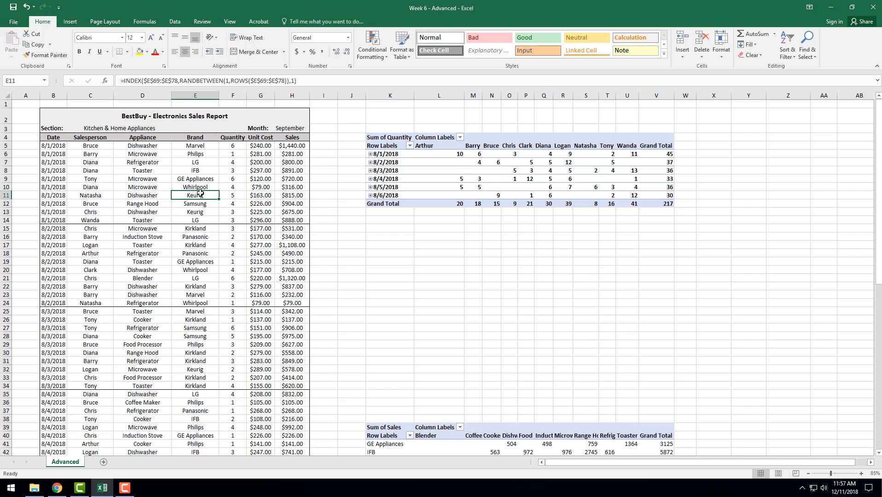
- Examine the Random Names, Random Appliances and Random Brands lists below the sales report
{"action": "scroll", "coordinate": [200, 193], "scroll_direction": "down", "scroll_amount": 14}
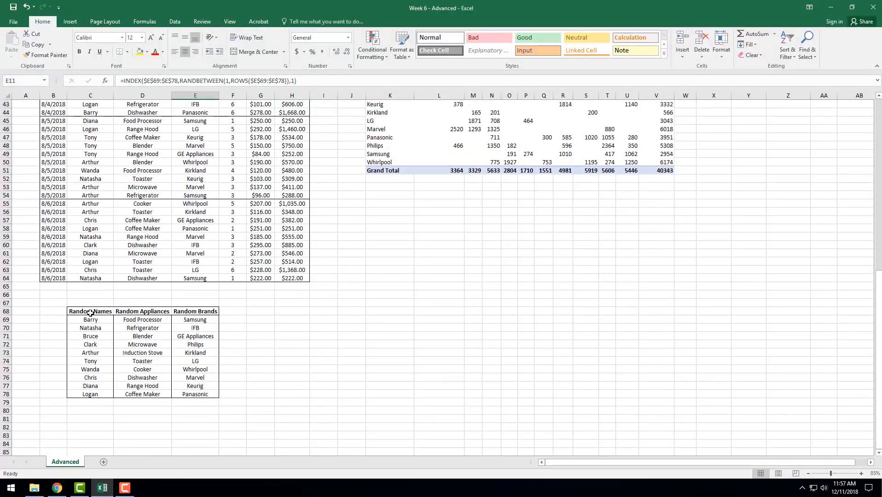
{"action": "left_click_drag", "start_coordinate": [91, 313], "coordinate": [176, 382]}
{"action": "left_click", "coordinate": [105, 315]}
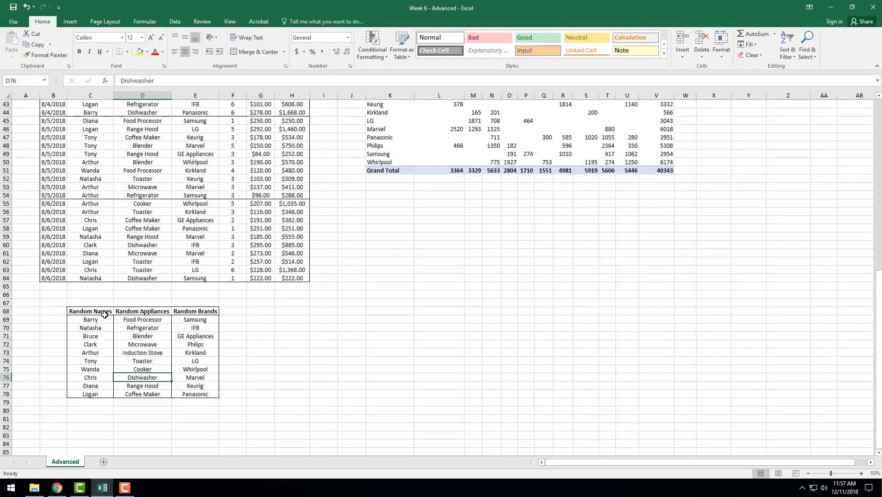
{"action": "left_click", "coordinate": [134, 313]}
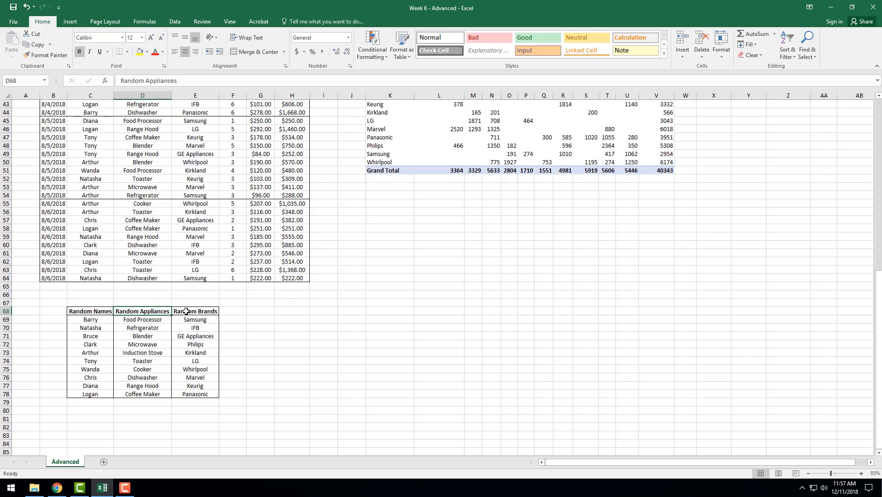
{"action": "left_click", "coordinate": [192, 311]}
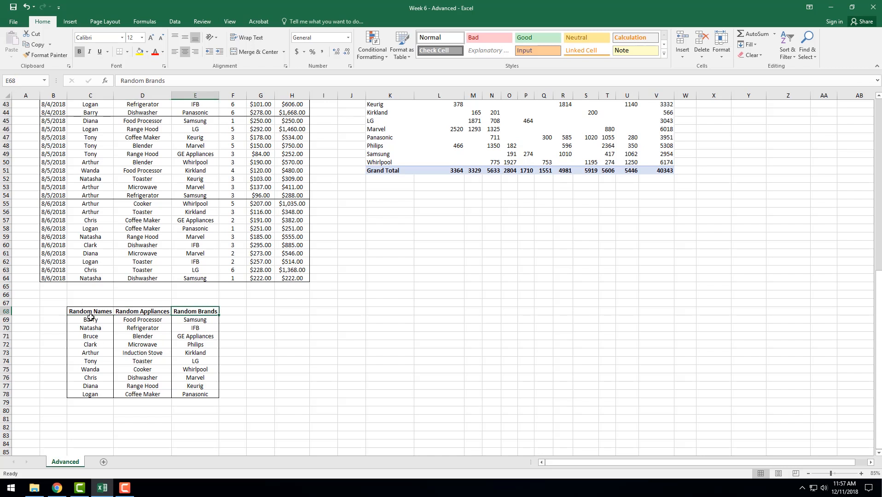
{"action": "left_click_drag", "start_coordinate": [91, 317], "coordinate": [90, 396]}
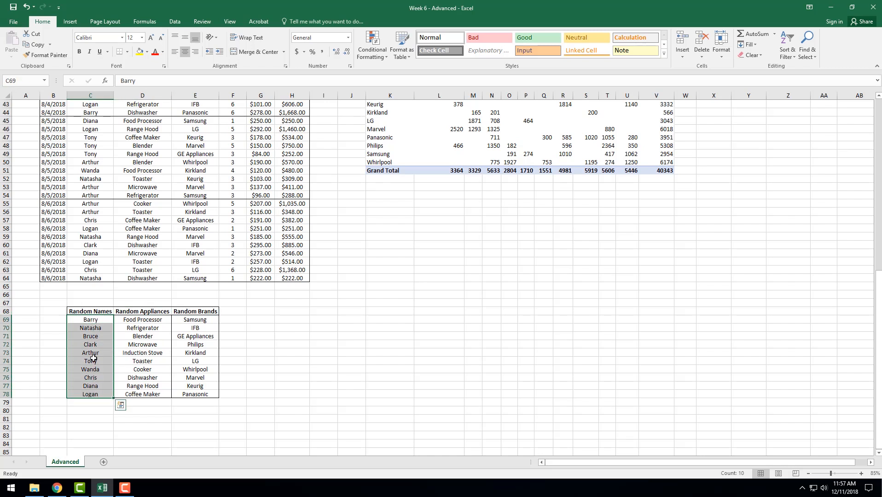
{"action": "left_click", "coordinate": [94, 346]}
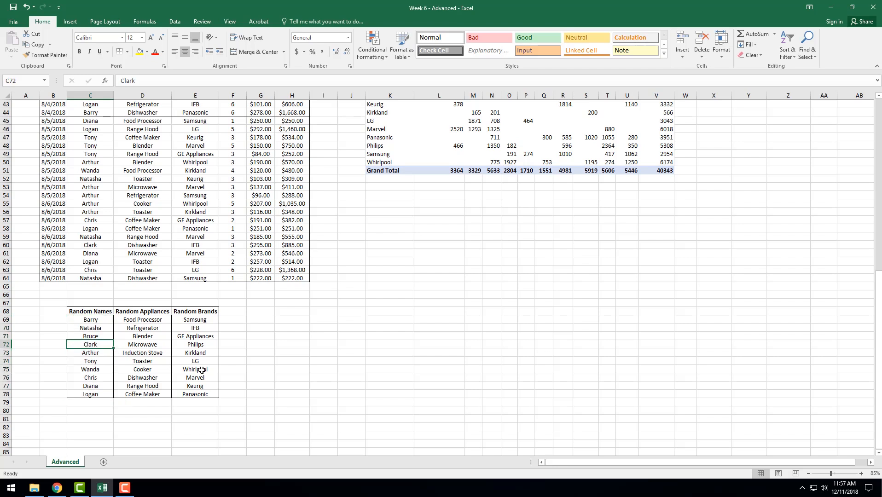
{"action": "left_click", "coordinate": [197, 378]}
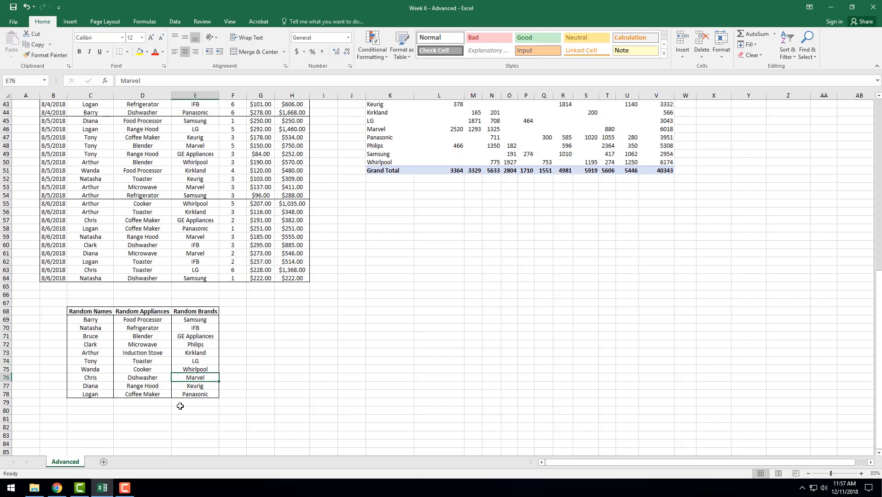
{"action": "left_click", "coordinate": [146, 337]}
{"action": "left_click", "coordinate": [89, 321]}
- Inspect the INDEX and RANDBETWEEN formulas in the Salesperson column and their reference to the Random Names list
{"action": "scroll", "coordinate": [92, 361], "scroll_direction": "up", "scroll_amount": 1}
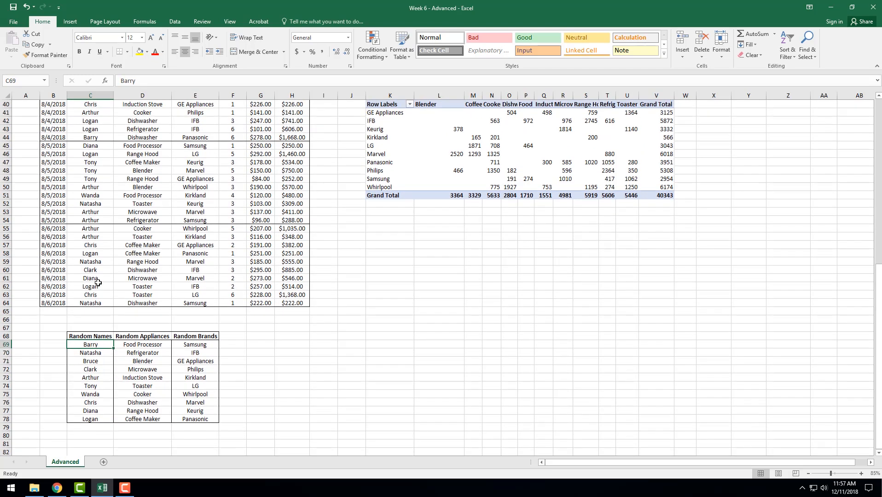
{"action": "left_click", "coordinate": [92, 286]}
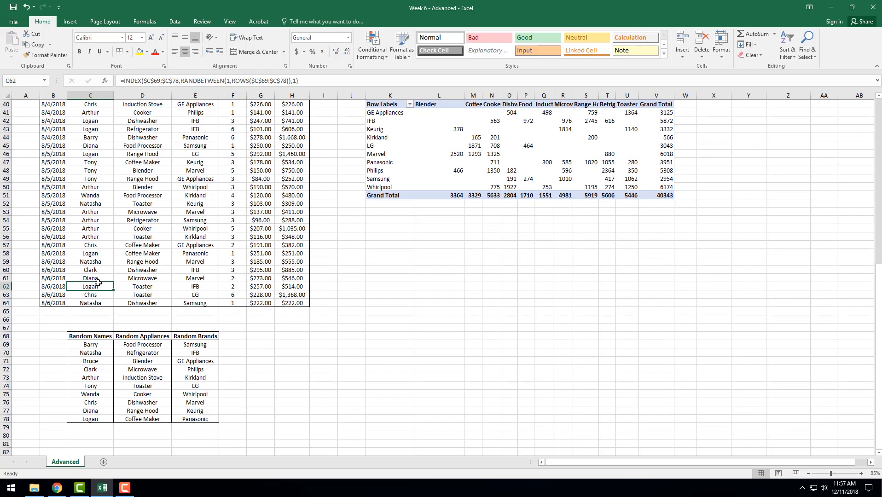
{"action": "left_click", "coordinate": [270, 80]}
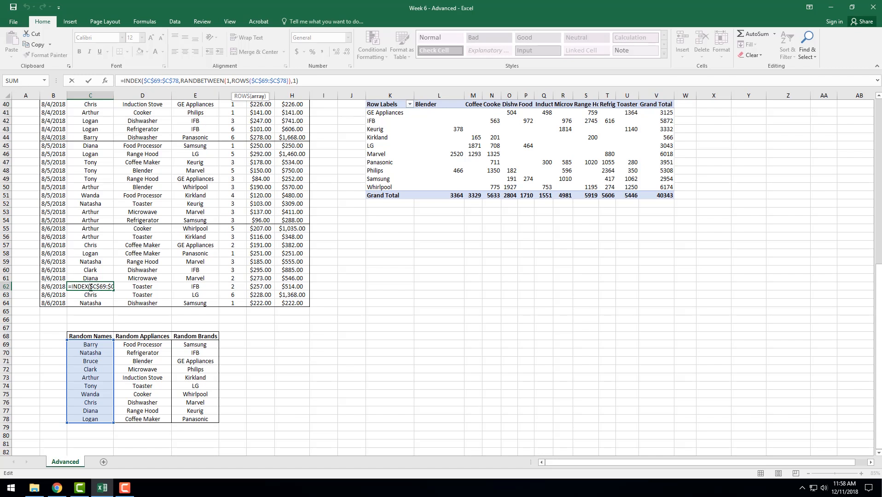
{"action": "key", "text": "Return"}
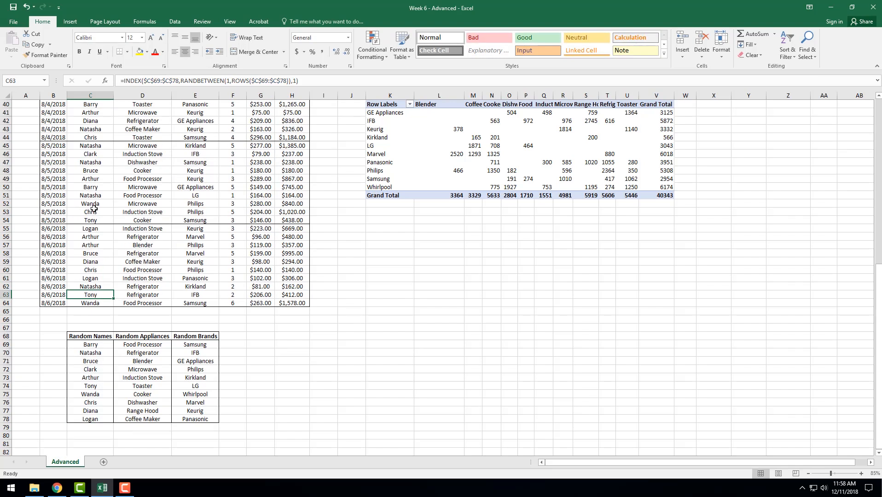
{"action": "left_click", "coordinate": [93, 152]}
{"action": "left_click", "coordinate": [90, 203]}
{"action": "left_click", "coordinate": [83, 269]}
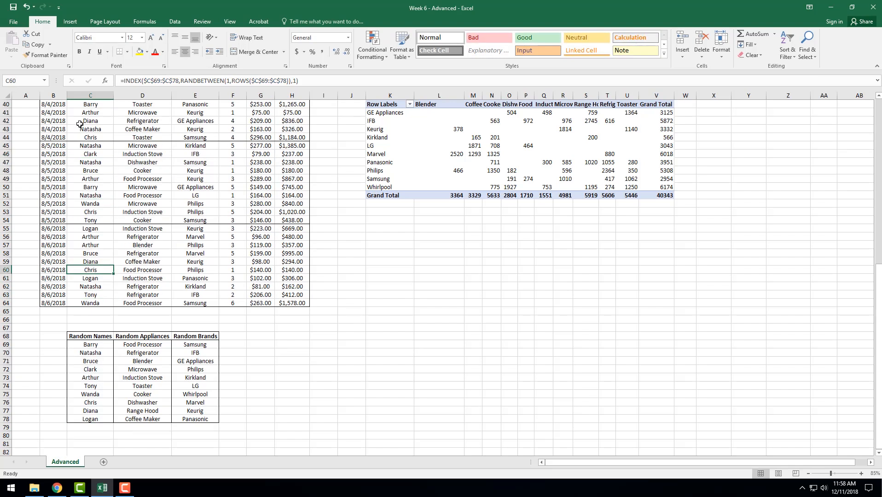
{"action": "left_click", "coordinate": [91, 122]}
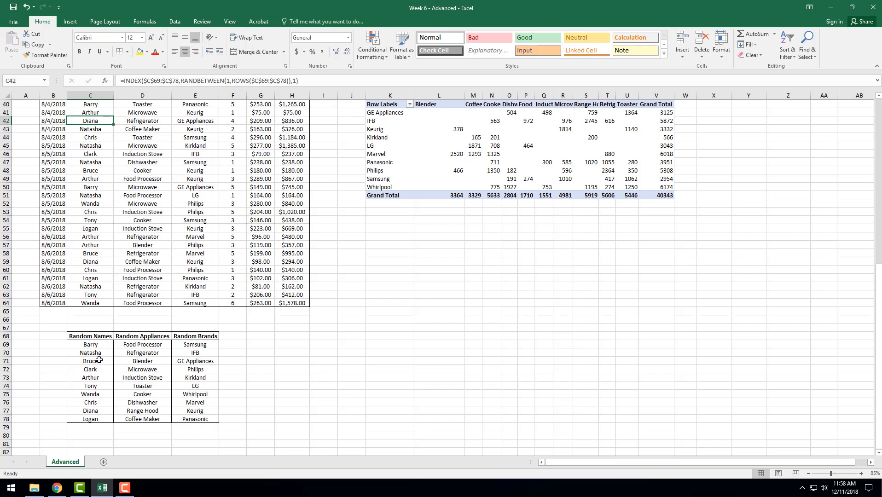
{"action": "left_click", "coordinate": [274, 82]}
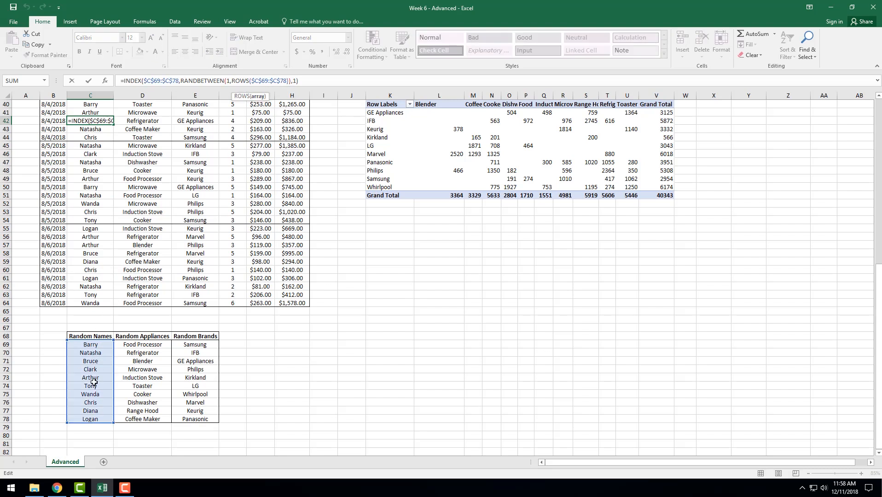
- Inspect the random-pick formula in the Appliance column at D48 and the Random Appliances range it references
{"action": "left_click", "coordinate": [148, 371]}
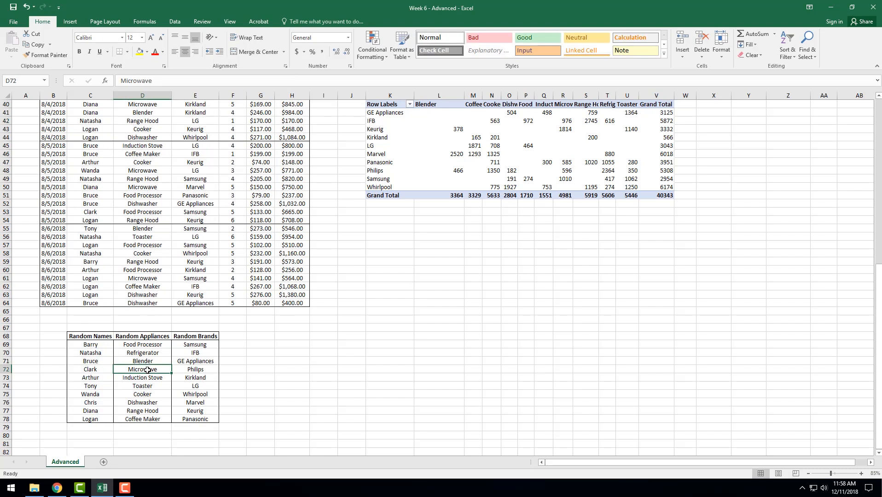
{"action": "left_click", "coordinate": [144, 173]}
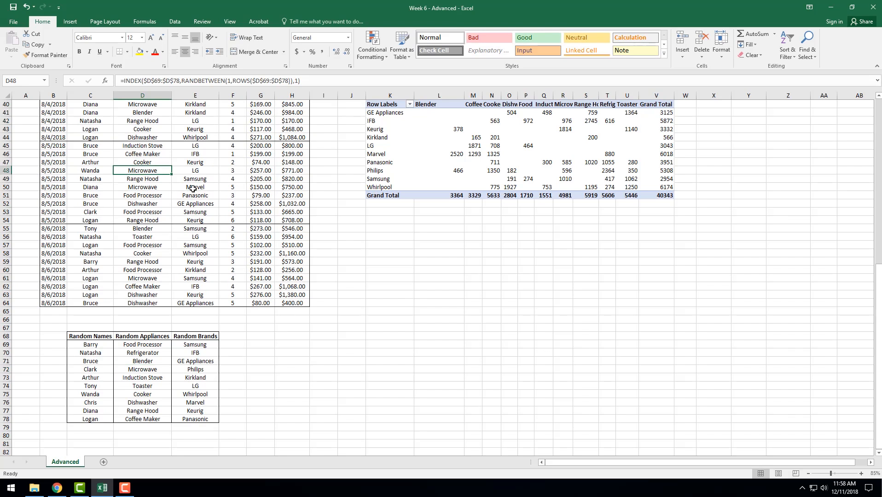
{"action": "scroll", "coordinate": [189, 189], "scroll_direction": "up", "scroll_amount": 1}
{"action": "scroll", "coordinate": [190, 172], "scroll_direction": "down", "scroll_amount": 2}
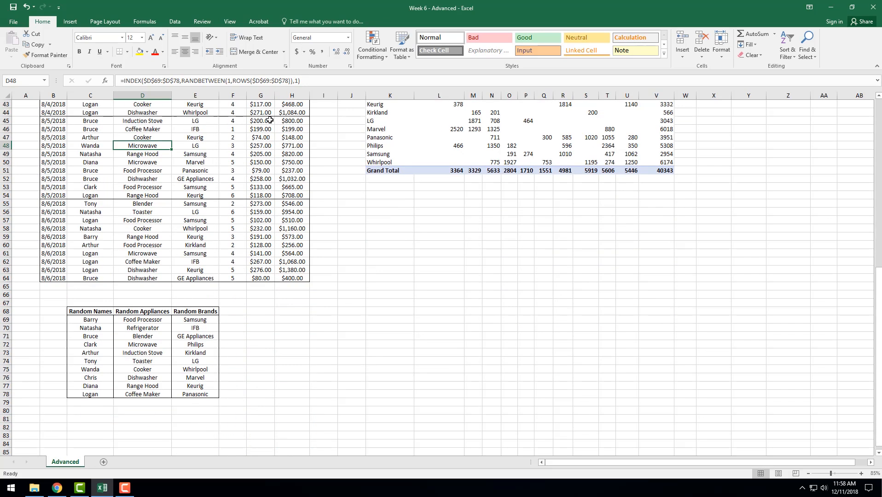
{"action": "left_click", "coordinate": [273, 81]}
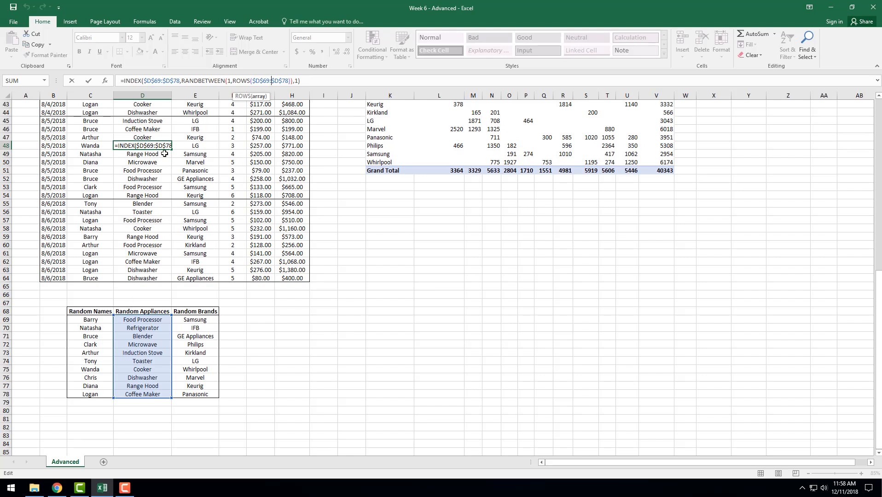
{"action": "key", "text": "Return"}
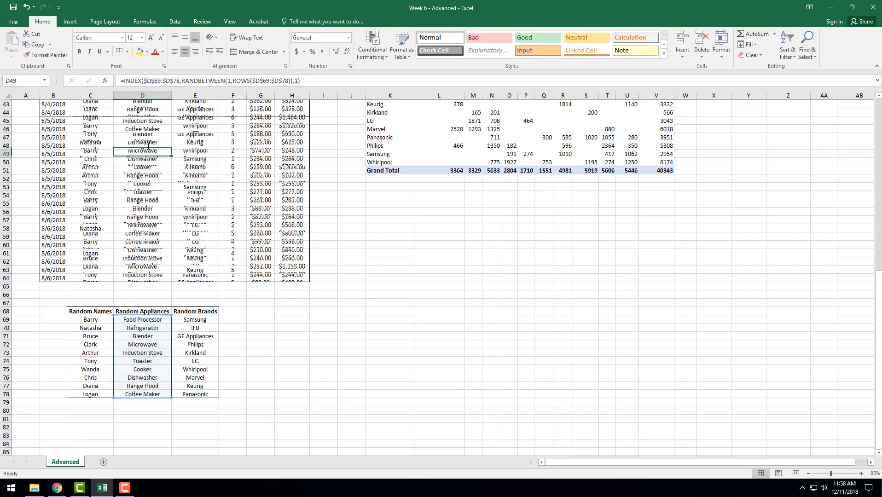
{"action": "scroll", "coordinate": [162, 194], "scroll_direction": "up", "scroll_amount": 5}
{"action": "scroll", "coordinate": [151, 277], "scroll_direction": "down", "scroll_amount": 4}
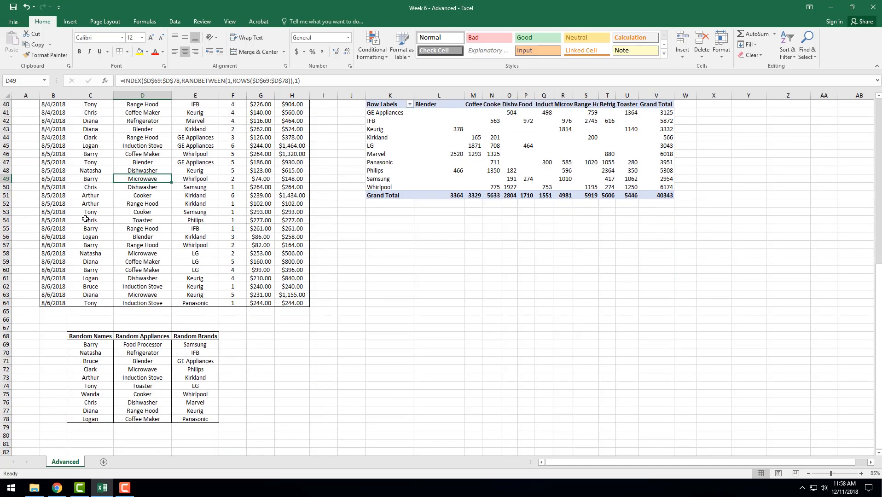
- Inspect the random-pick formula in the Brand column at E50 and the Random Brands range it references
{"action": "left_click", "coordinate": [90, 188]}
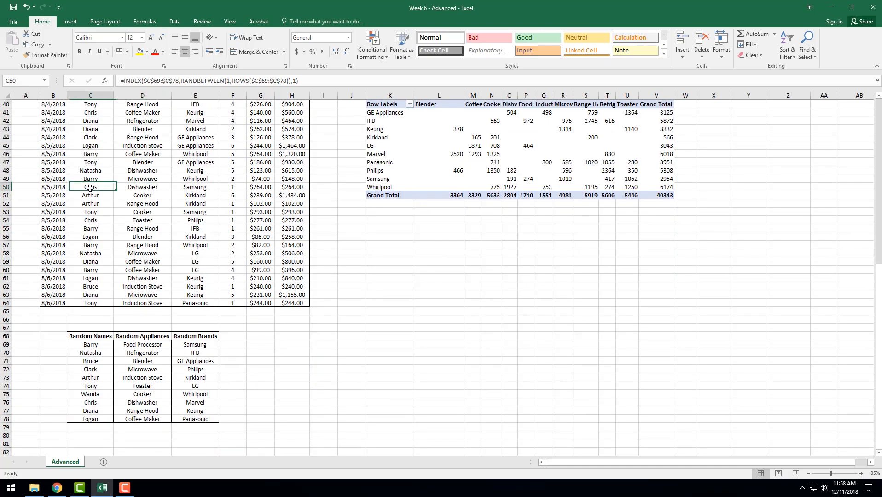
{"action": "left_click", "coordinate": [156, 177]}
{"action": "left_click", "coordinate": [195, 171]}
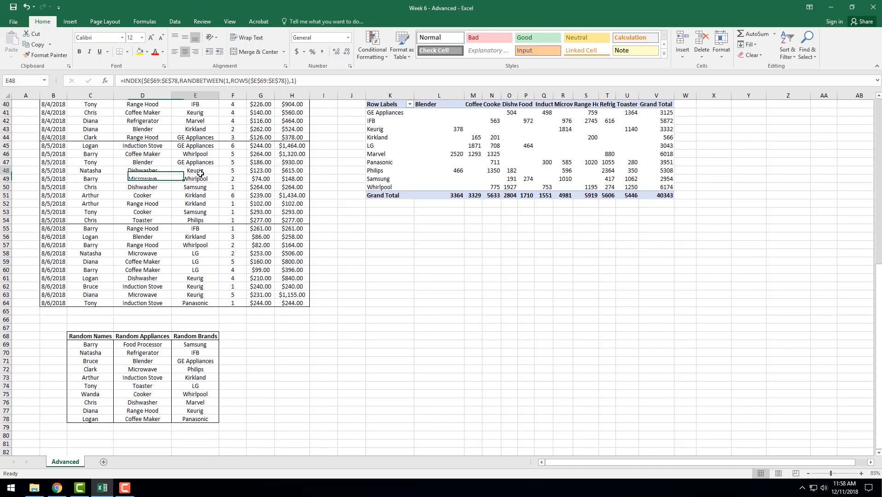
{"action": "left_click", "coordinate": [204, 371]}
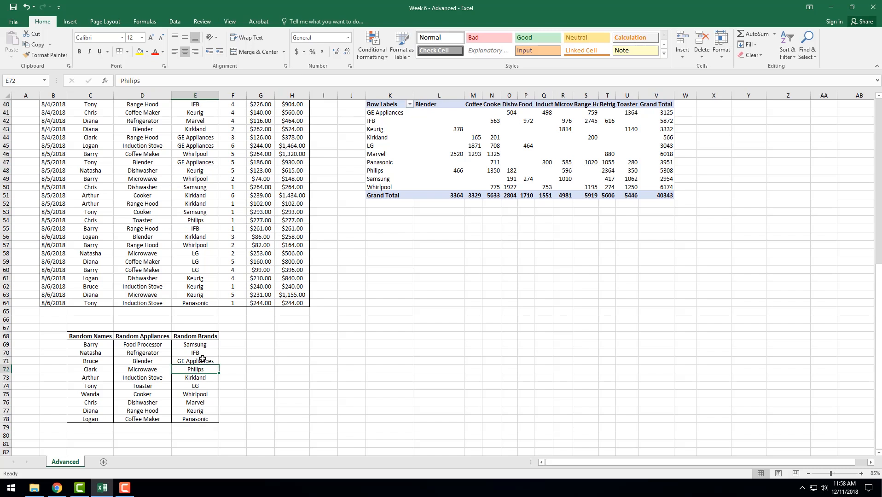
{"action": "left_click", "coordinate": [195, 186]}
{"action": "left_click", "coordinate": [277, 81]}
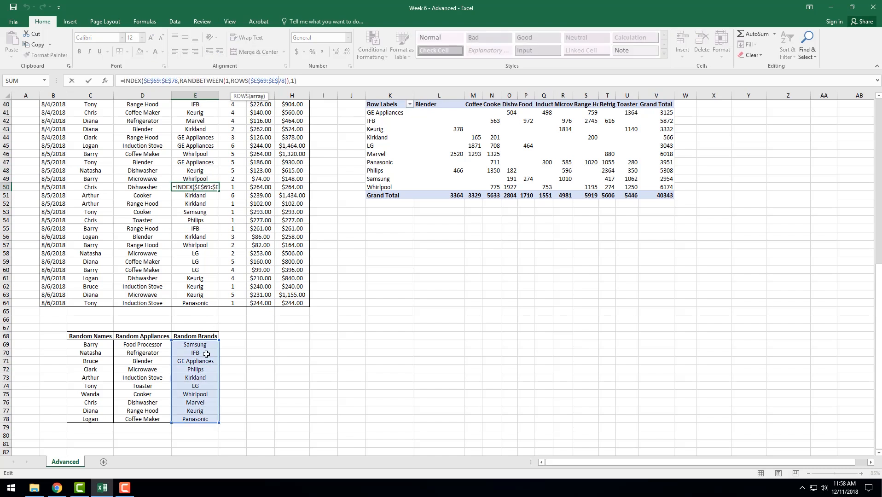
{"action": "key", "text": "Return"}
- Inspect the RANDBETWEEN formulas for Quantity and Unit Cost in the report's first data row
{"action": "scroll", "coordinate": [224, 230], "scroll_direction": "up", "scroll_amount": 13}
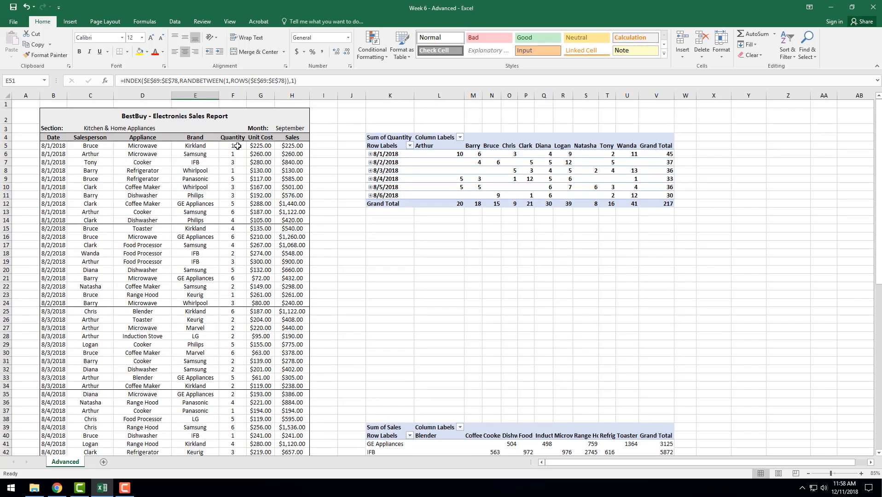
{"action": "left_click", "coordinate": [238, 146]}
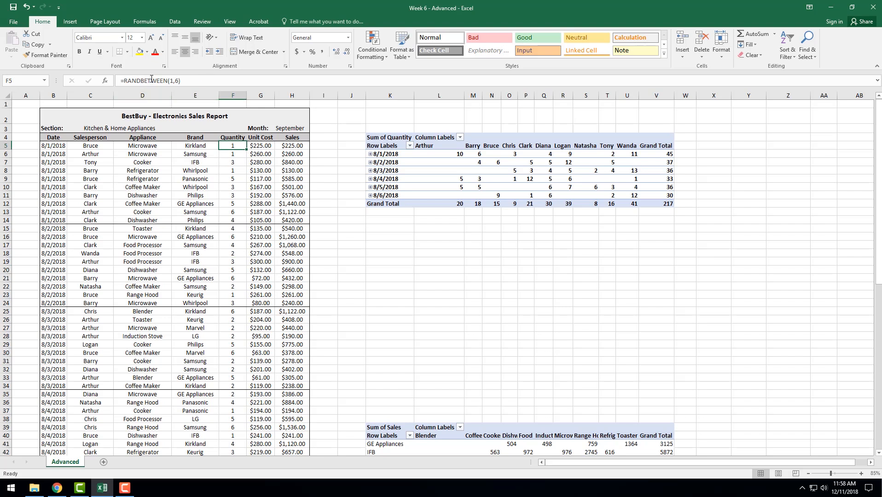
{"action": "left_click", "coordinate": [178, 80]}
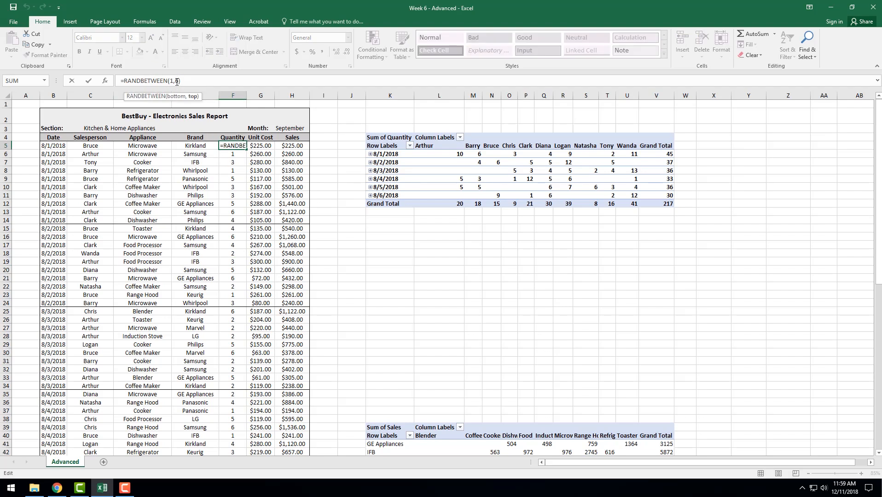
{"action": "key", "text": "Tab"}
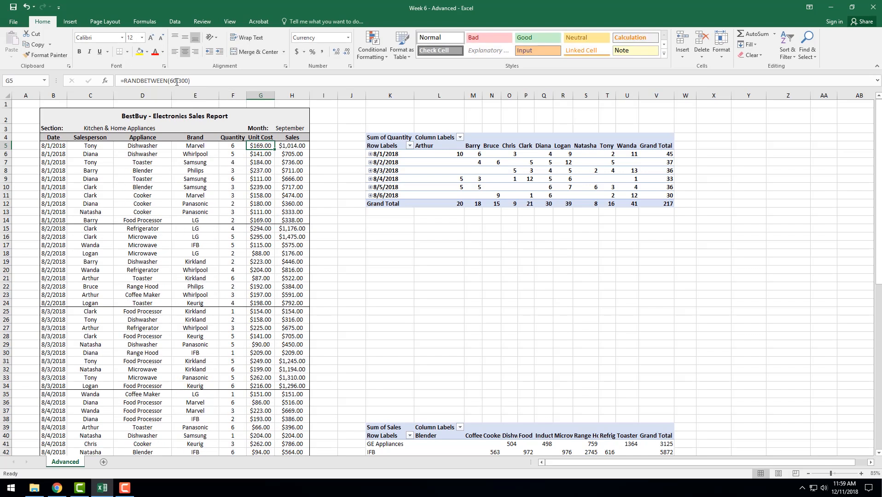
{"action": "left_click", "coordinate": [178, 80]}
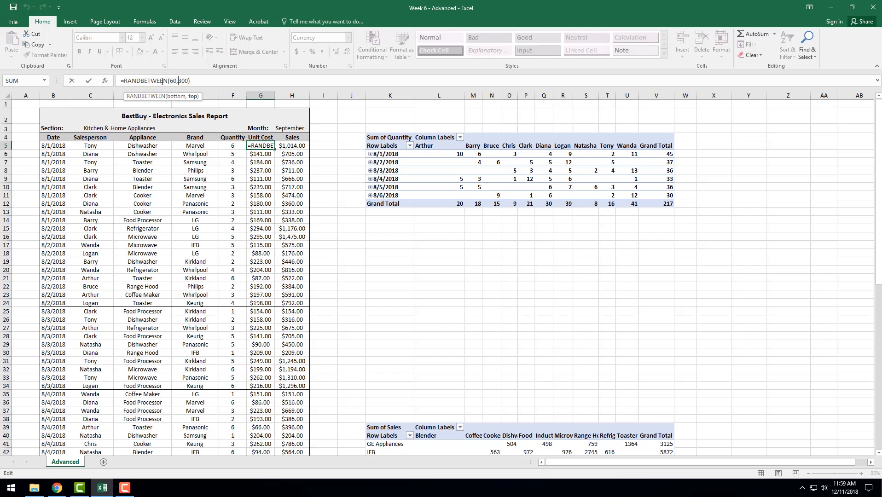
{"action": "key", "text": "Return"}
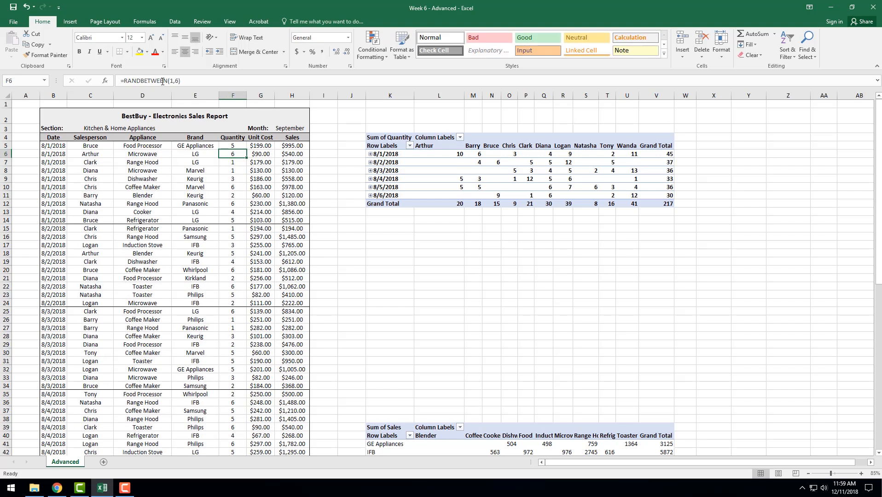
- Inspect the Sales formula in H5 and the Unit Cost and Quantity cells it references
{"action": "left_click", "coordinate": [298, 149]}
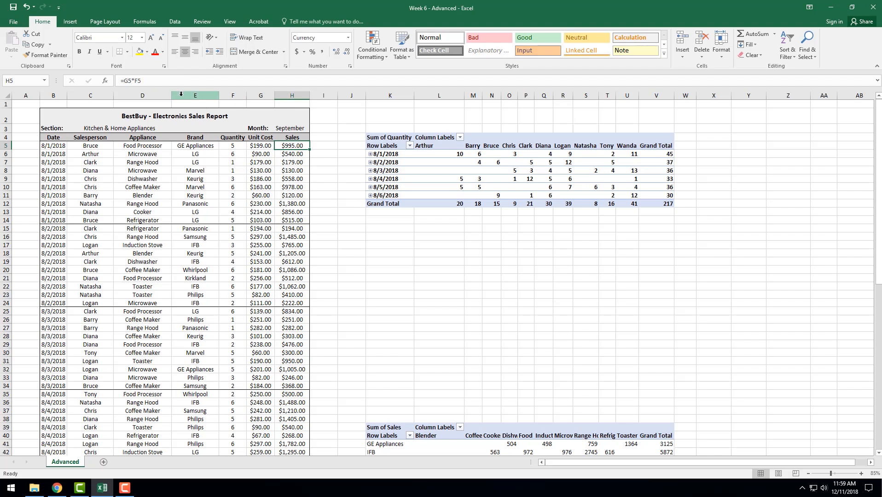
{"action": "left_click", "coordinate": [134, 79]}
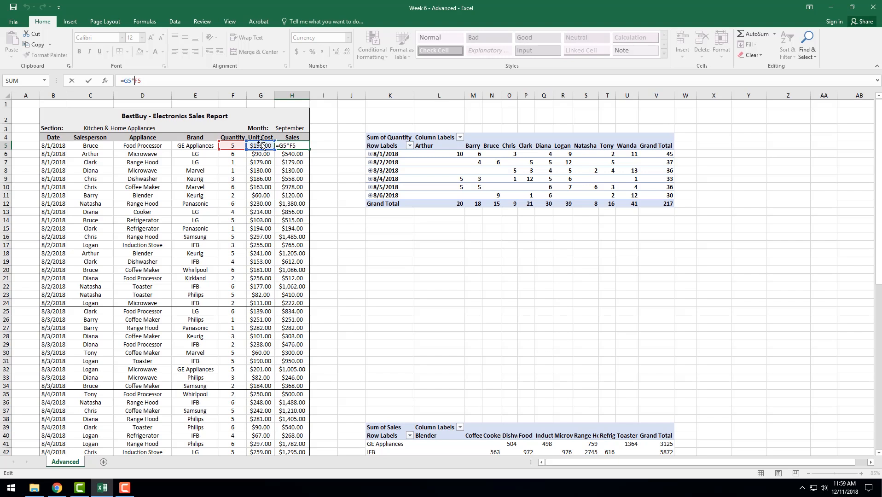
{"action": "key", "text": "Return"}
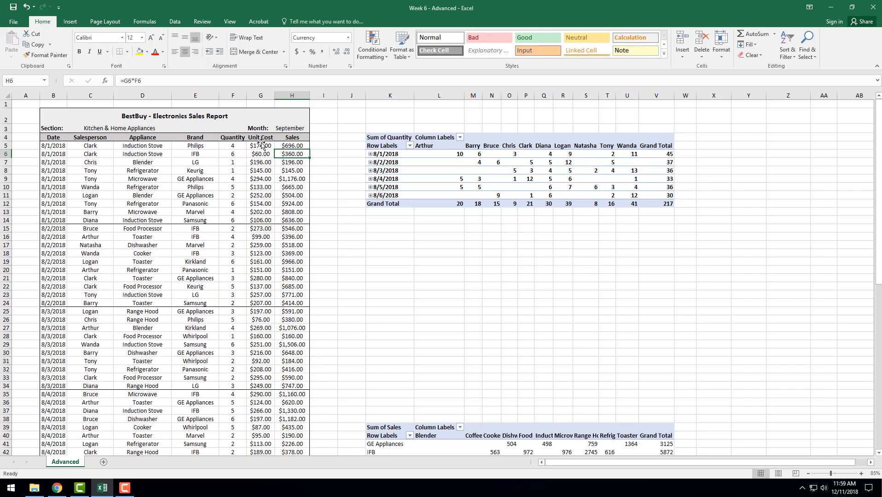
- Recalculate the report's random values by repeatedly entering and leaving edit mode in empty cells of column I
{"action": "left_click", "coordinate": [324, 146]}
{"action": "left_click", "coordinate": [328, 198]}
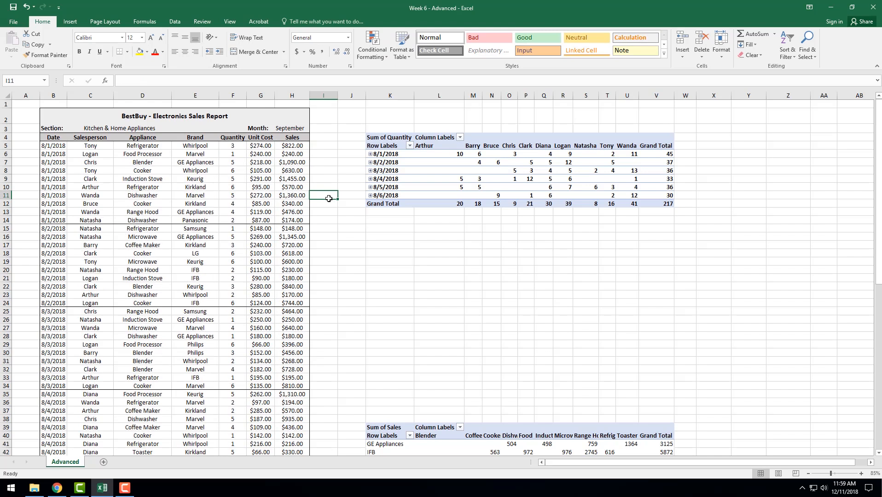
{"action": "left_click", "coordinate": [334, 231]}
{"action": "left_click", "coordinate": [334, 217]}
{"action": "double_click", "coordinate": [334, 204]}
{"action": "double_click", "coordinate": [333, 236]}
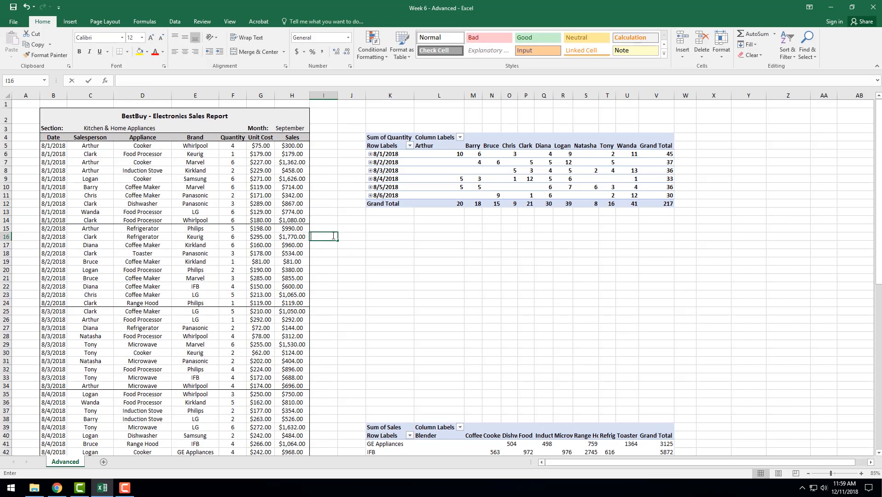
- Regenerate the report's random values a few more times by editing empty cells in I13 and I11
{"action": "double_click", "coordinate": [334, 209]}
{"action": "double_click", "coordinate": [333, 197]}
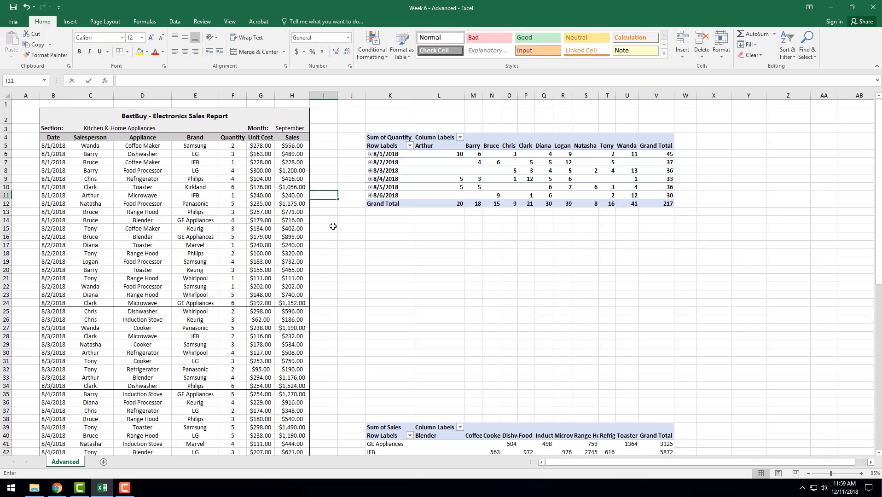
{"action": "left_click", "coordinate": [333, 226]}
- Inspect the report's first date in B5, the Month value and the Section value in C3
{"action": "left_click", "coordinate": [55, 145]}
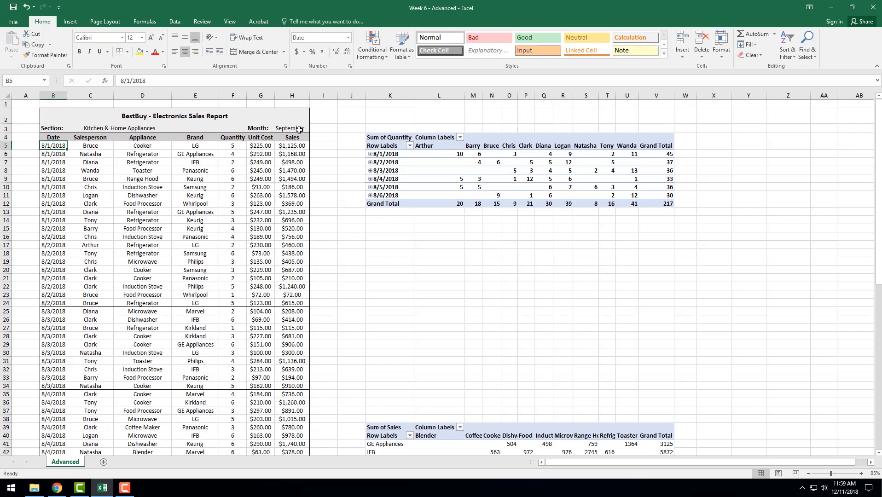
{"action": "left_click", "coordinate": [299, 129]}
{"action": "left_click", "coordinate": [125, 129]}
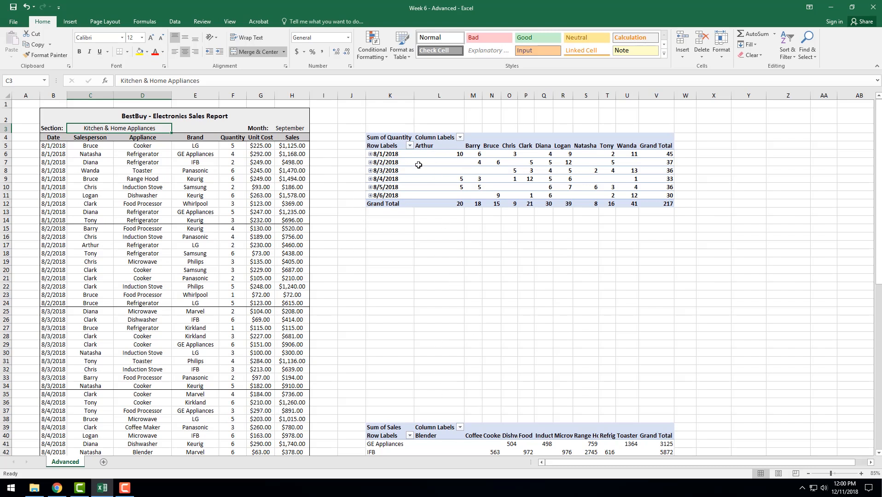
- Expand the 8/1/2018 group in the Sum of Quantity PivotTable and refresh the PivotTable data
{"action": "left_click", "coordinate": [370, 154]}
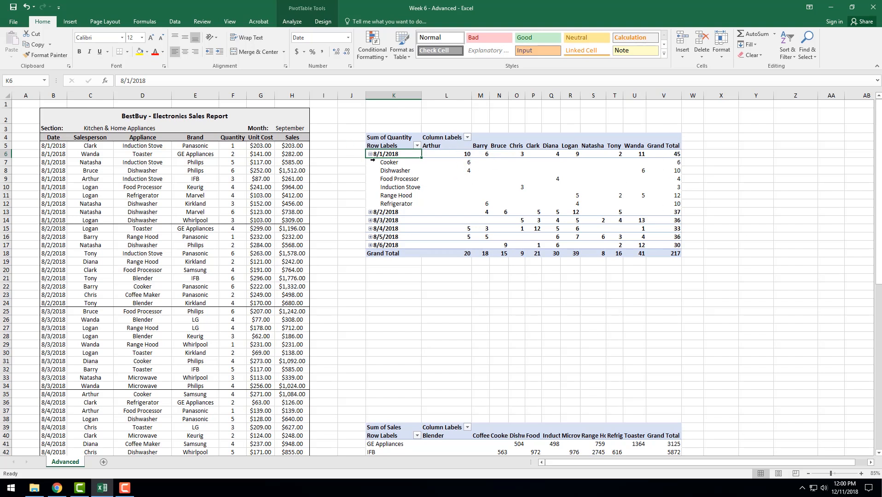
{"action": "left_click", "coordinate": [383, 139]}
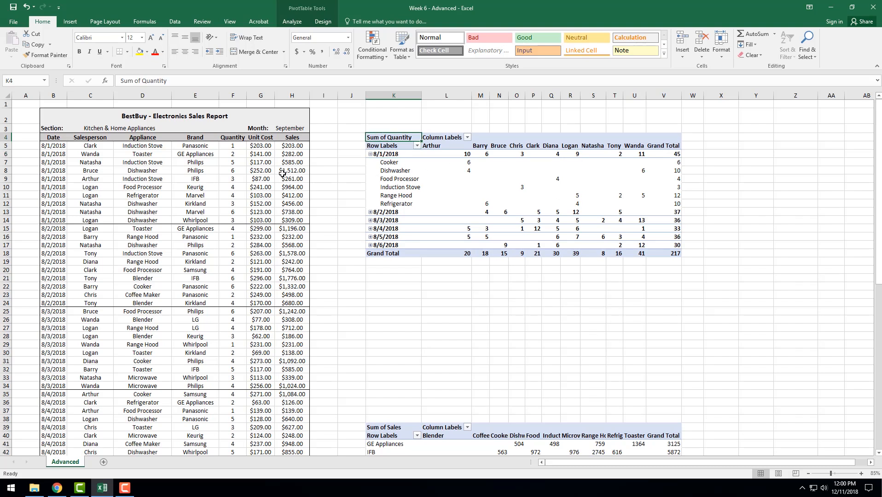
{"action": "right_click", "coordinate": [388, 138]}
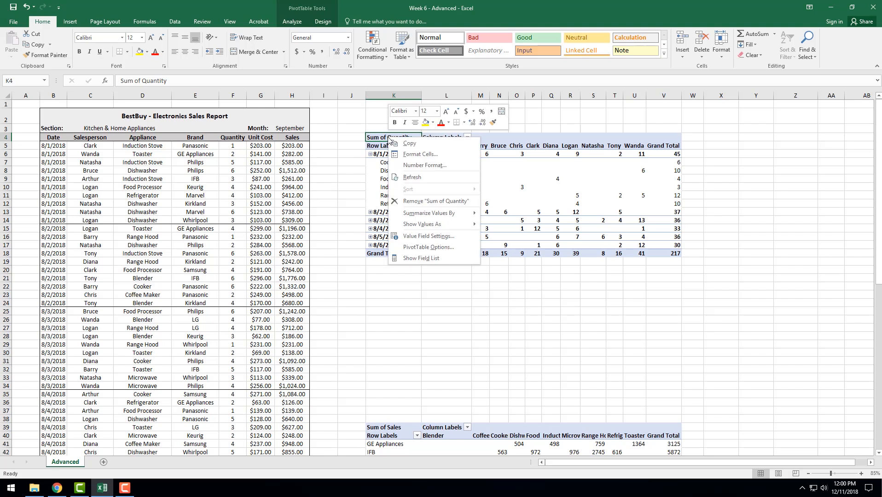
{"action": "left_click", "coordinate": [411, 178]}
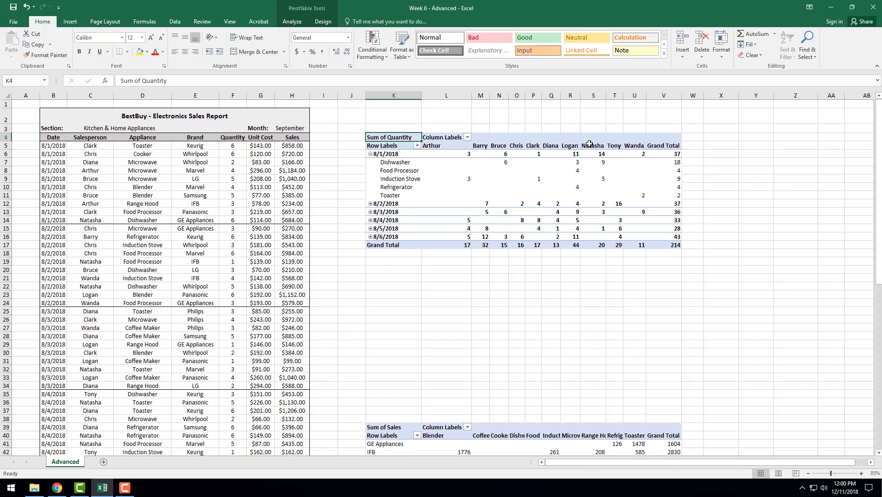
- Collapse the 8/1/2018 group and view the appliances under 8/2/2018 by expanding and collapsing that group
{"action": "mouse_move", "coordinate": [604, 192]}
{"action": "left_click", "coordinate": [370, 154]}
{"action": "left_click", "coordinate": [370, 163]}
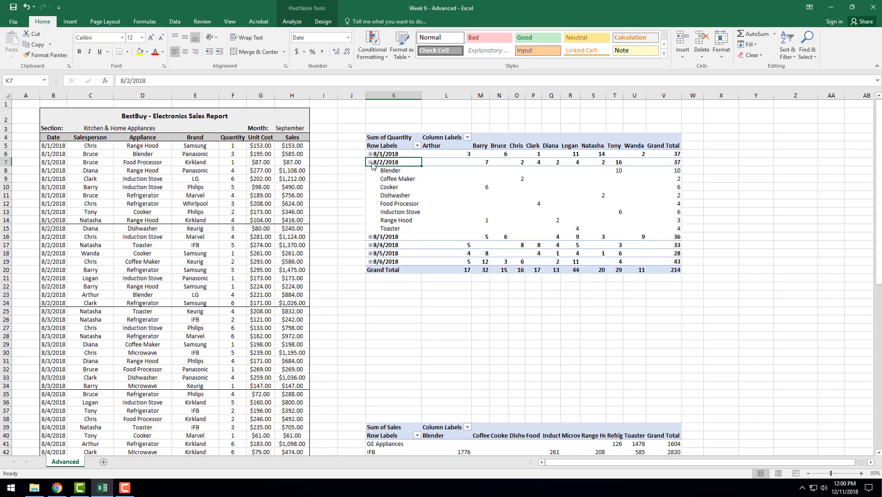
{"action": "left_click", "coordinate": [370, 162]}
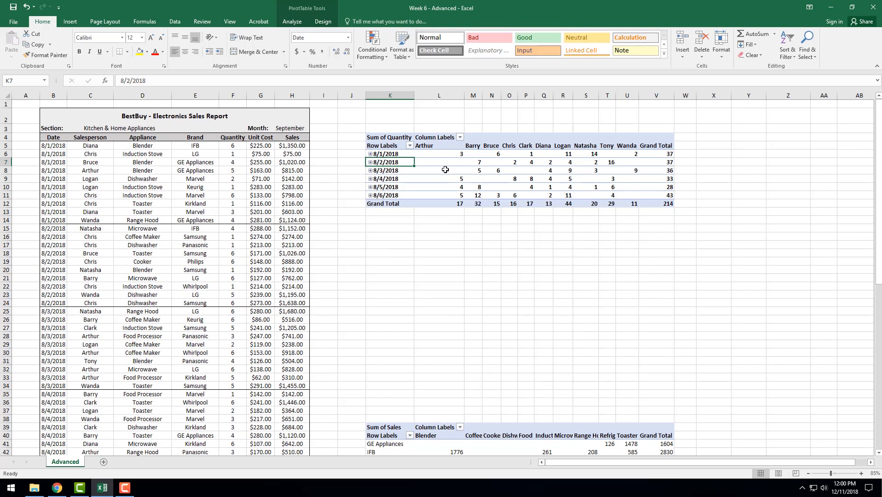
{"action": "left_click", "coordinate": [370, 162]}
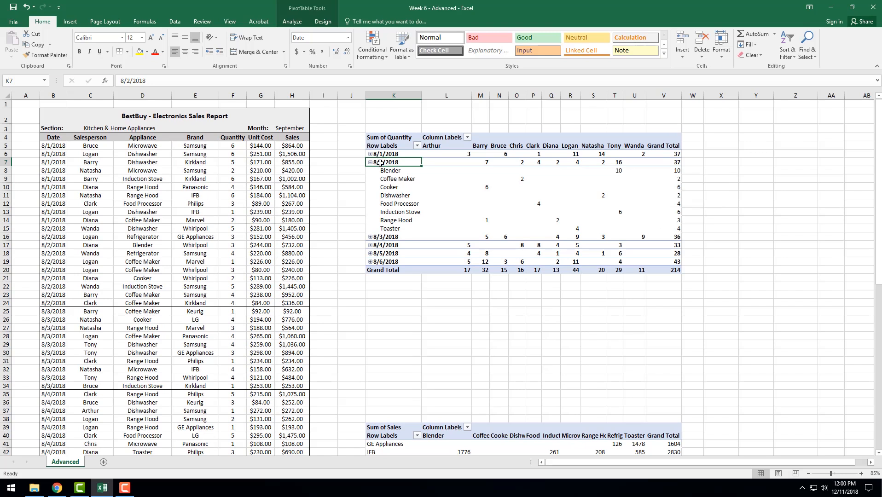
{"action": "left_click", "coordinate": [370, 162]}
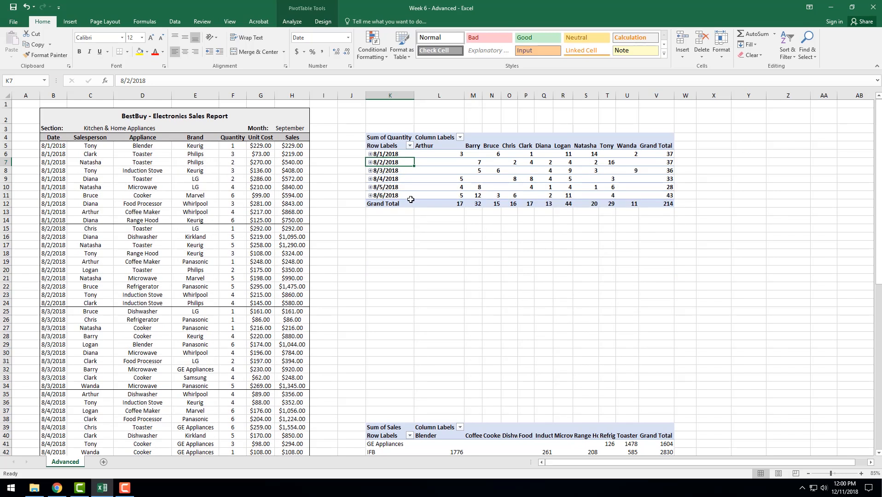
- Examine the brand rows of the Sum of Sales PivotTable, including GE Appliances, Keurig and Kirkland
{"action": "scroll", "coordinate": [418, 156], "scroll_direction": "down", "scroll_amount": 2}
{"action": "scroll", "coordinate": [421, 249], "scroll_direction": "down", "scroll_amount": 3}
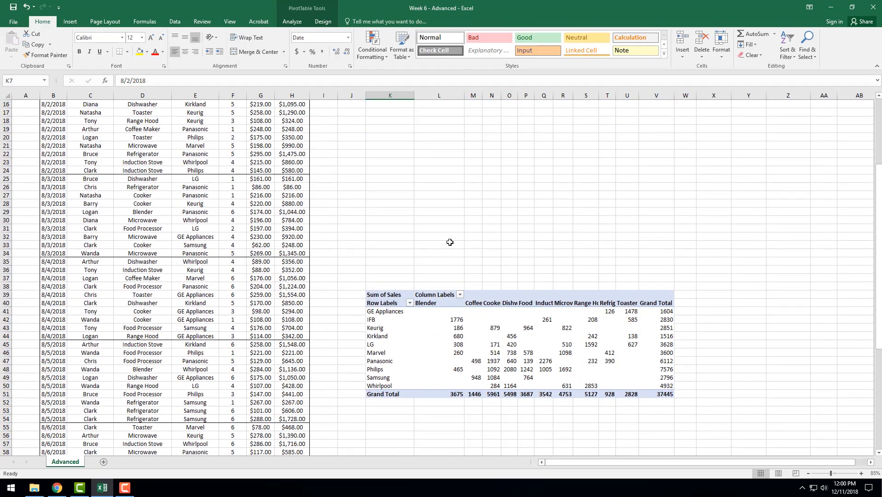
{"action": "scroll", "coordinate": [450, 242], "scroll_direction": "down", "scroll_amount": 1}
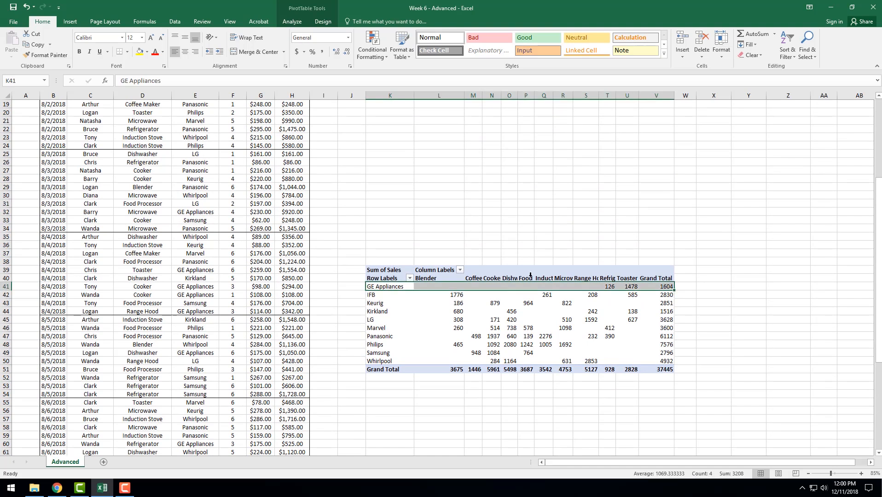
{"action": "left_click", "coordinate": [513, 294]}
{"action": "left_click", "coordinate": [389, 287]}
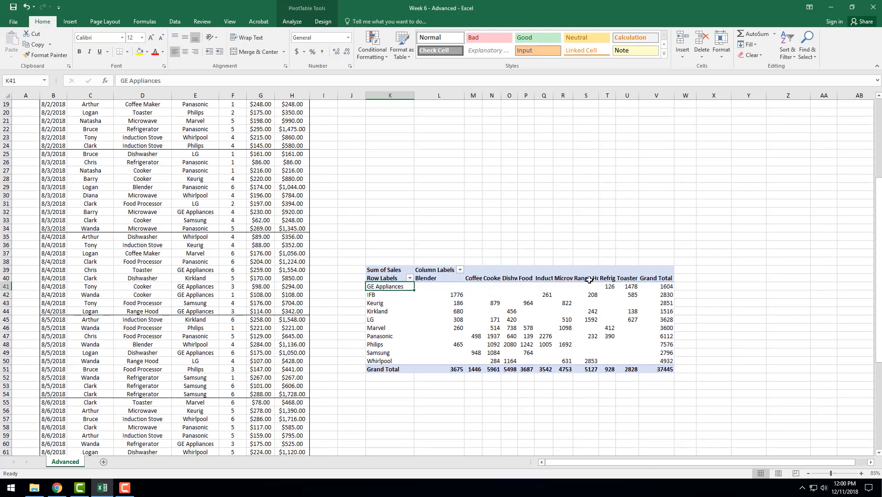
{"action": "left_click", "coordinate": [543, 310]}
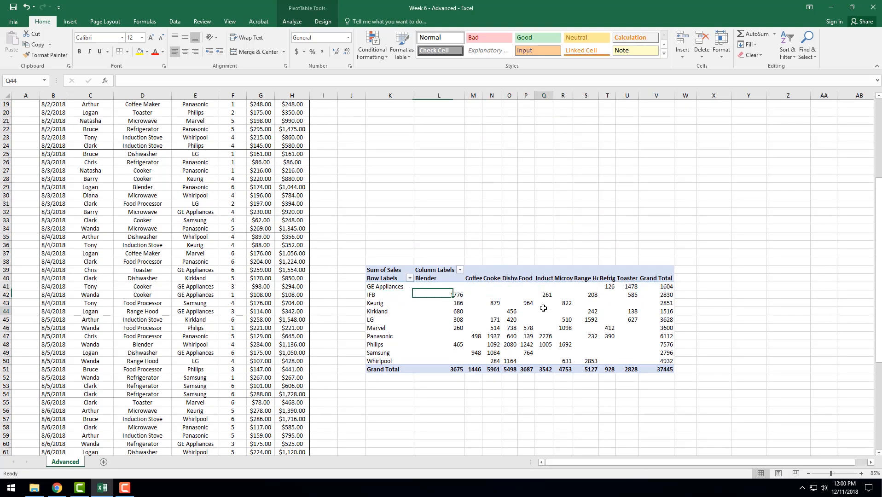
{"action": "left_click", "coordinate": [461, 290]}
{"action": "left_click", "coordinate": [386, 289]}
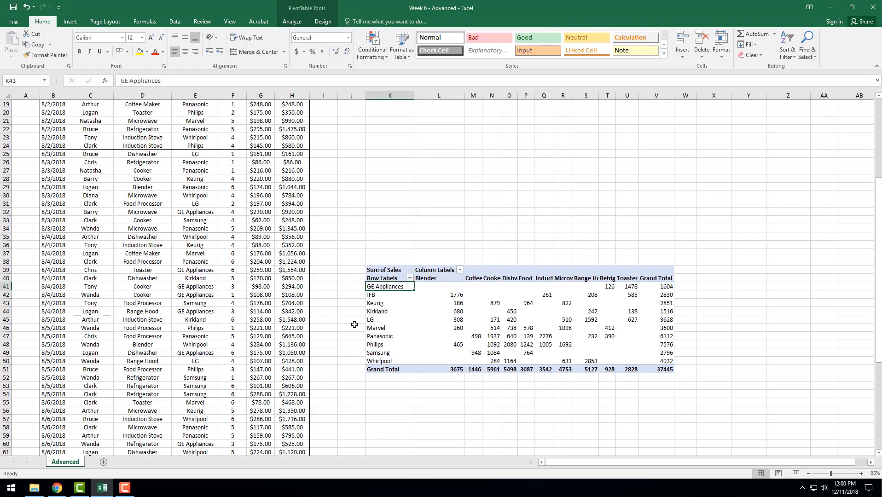
{"action": "left_click", "coordinate": [376, 306]}
{"action": "left_click", "coordinate": [381, 314]}
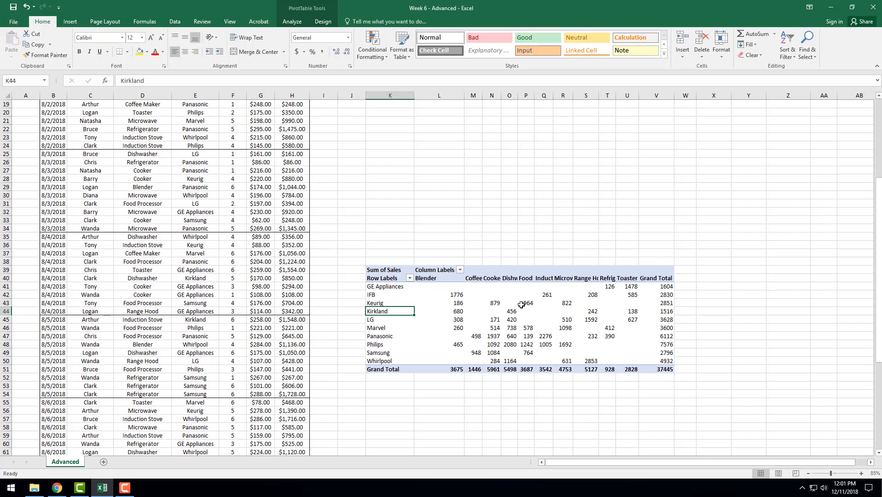
- Inspect the Dishwasher sales for LG, Marvel, Panasonic and Philips in the Sum of Sales PivotTable
{"action": "left_click", "coordinate": [511, 278]}
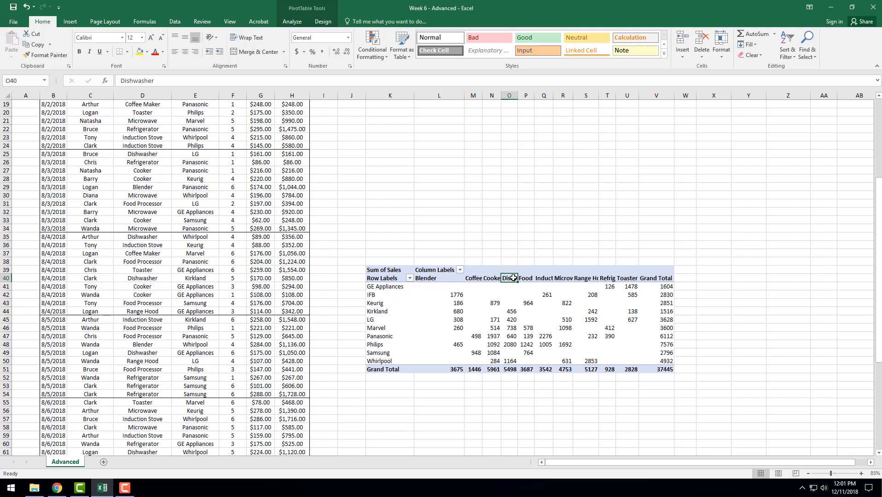
{"action": "left_click", "coordinate": [510, 319]}
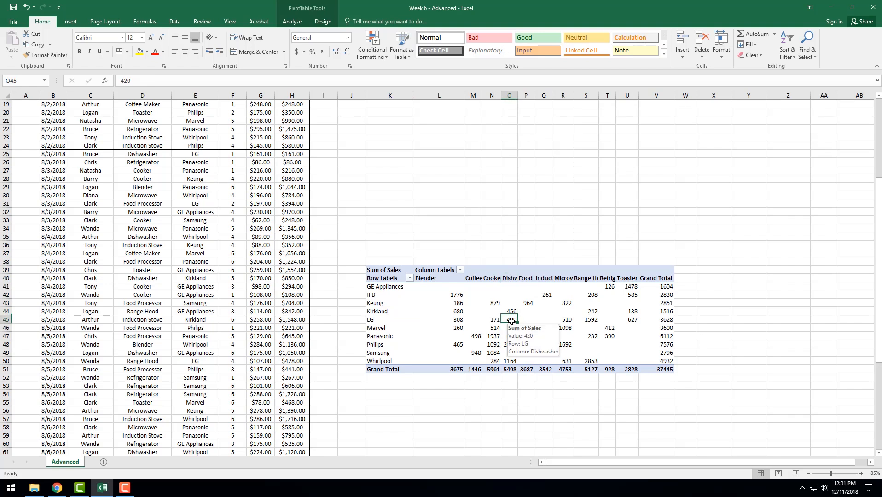
{"action": "left_click", "coordinate": [510, 329]}
{"action": "left_click", "coordinate": [509, 336]}
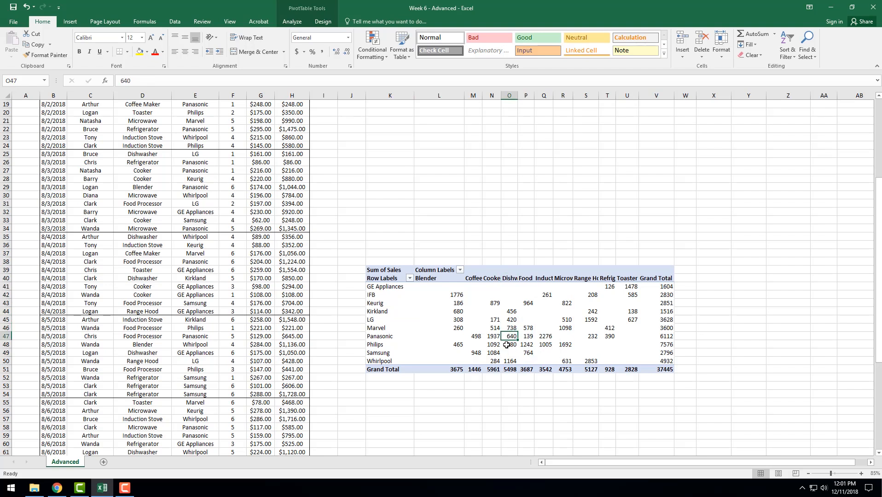
{"action": "left_click", "coordinate": [504, 344]}
{"action": "mouse_move", "coordinate": [504, 344]}
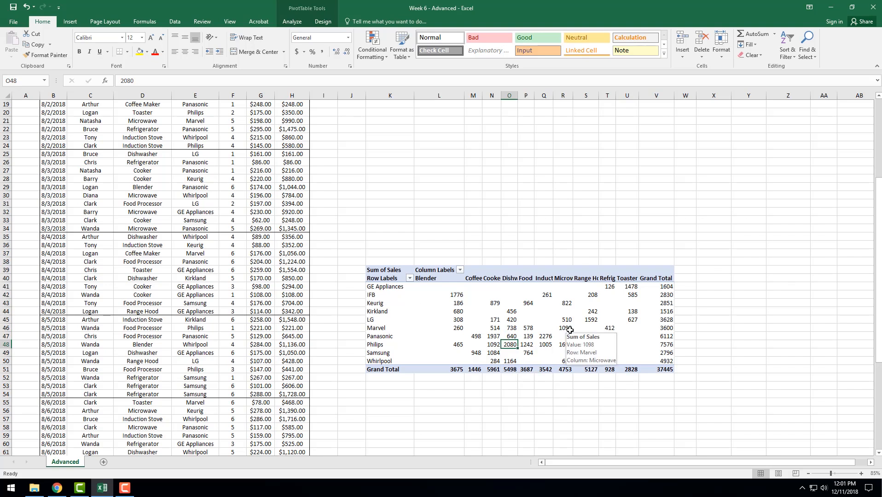
- Widen column N so the full Cooker heading fits in the Sum of Sales PivotTable
{"action": "left_click", "coordinate": [497, 295]}
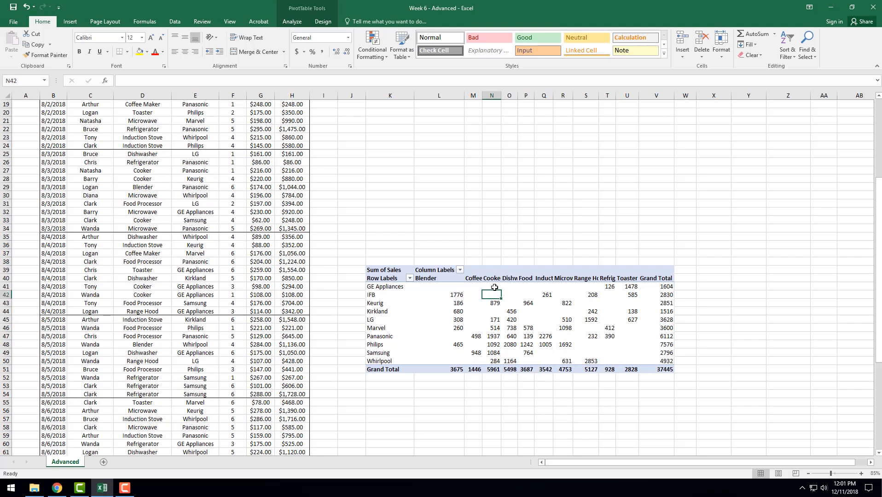
{"action": "left_click", "coordinate": [493, 279]}
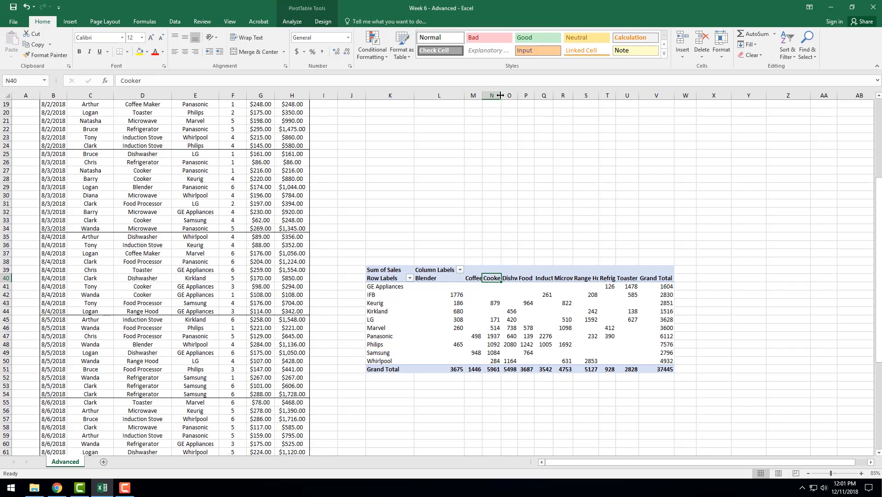
{"action": "left_click_drag", "start_coordinate": [500, 95], "coordinate": [514, 95]}
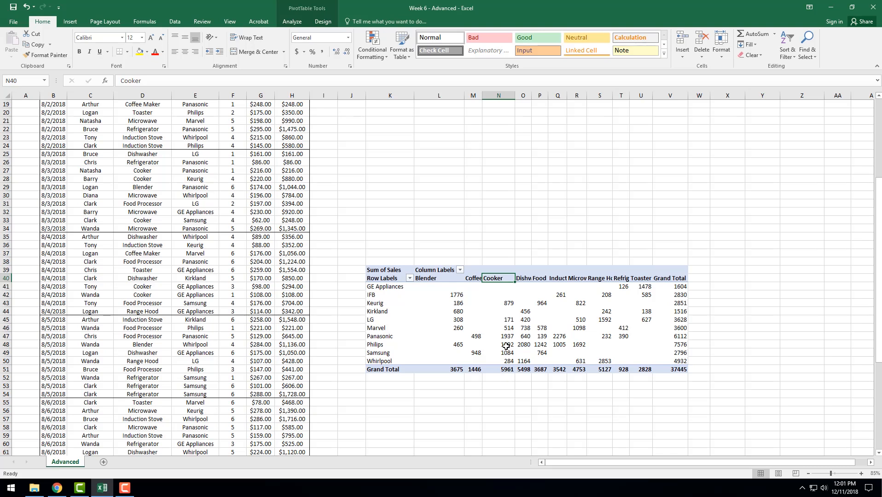
- Inspect the Panasonic Cooker and IFB Blender sales values in the Sum of Sales PivotTable
{"action": "mouse_move", "coordinate": [508, 334]}
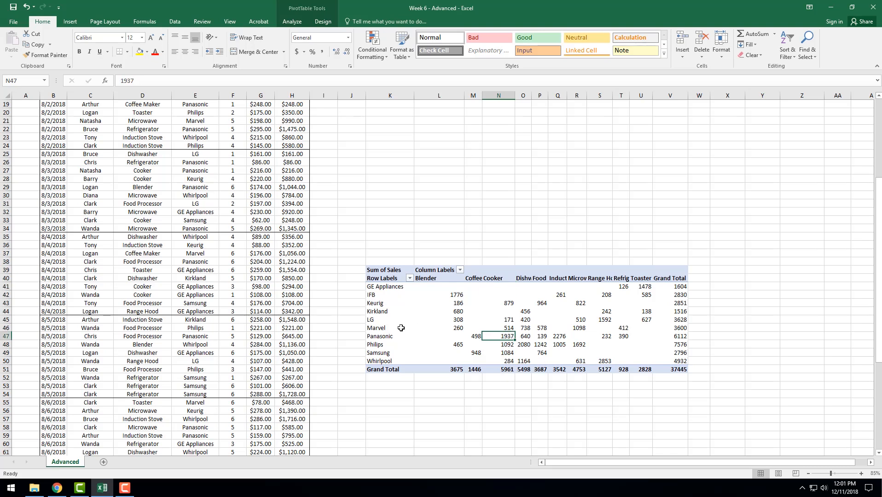
{"action": "left_click", "coordinate": [381, 336]}
{"action": "left_click", "coordinate": [501, 337]}
{"action": "scroll", "coordinate": [181, 243], "scroll_direction": "up", "scroll_amount": 6}
{"action": "scroll", "coordinate": [185, 268], "scroll_direction": "down", "scroll_amount": 7}
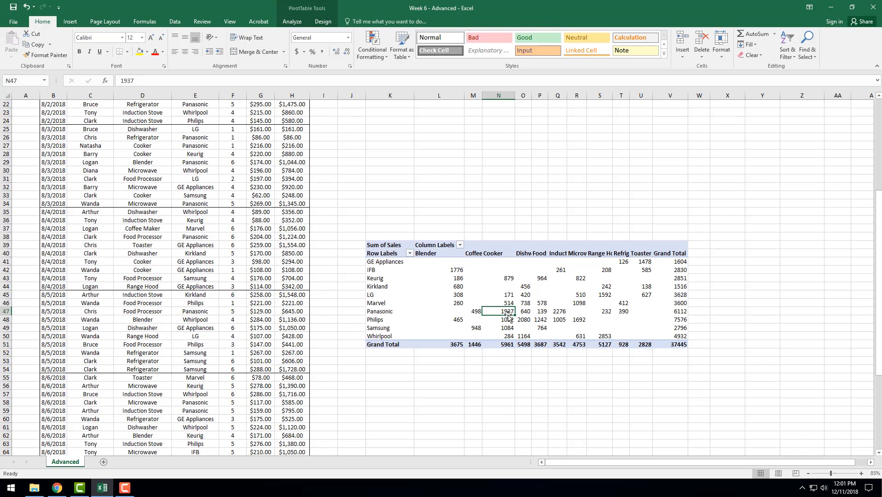
{"action": "left_click", "coordinate": [456, 271]}
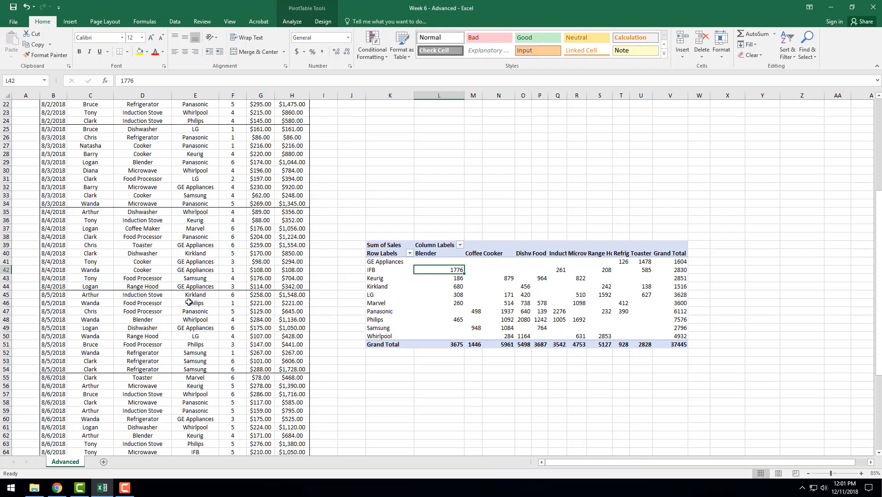
{"action": "mouse_move", "coordinate": [448, 272]}
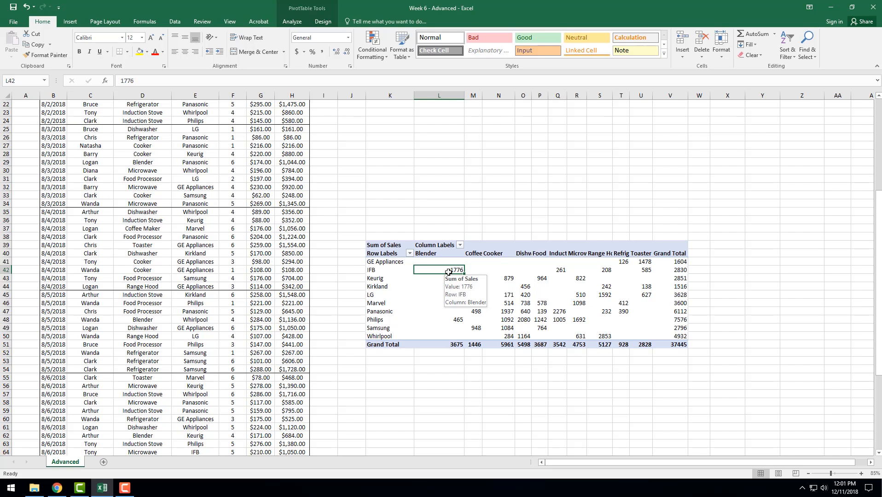
{"action": "mouse_move", "coordinate": [479, 280]}
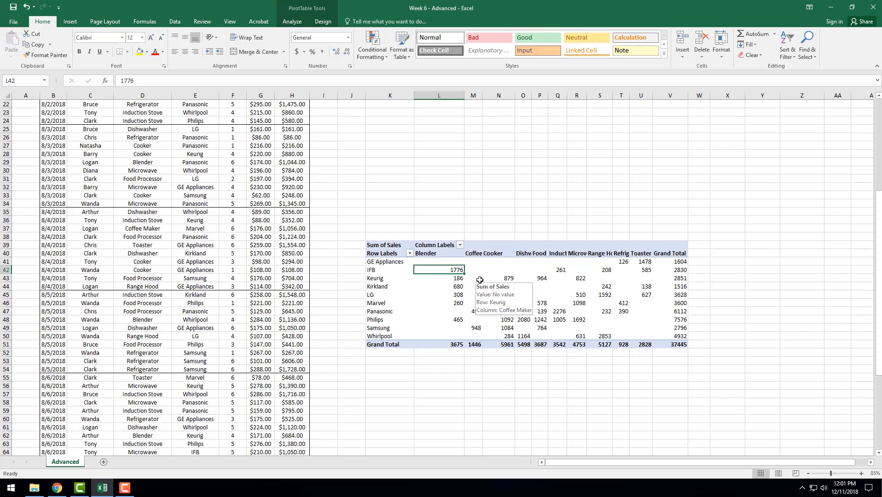
- Examine the sales values across the Sum of Sales PivotTable and the Grand Total for Kirkland
{"action": "left_click", "coordinate": [404, 241]}
{"action": "left_click", "coordinate": [584, 300]}
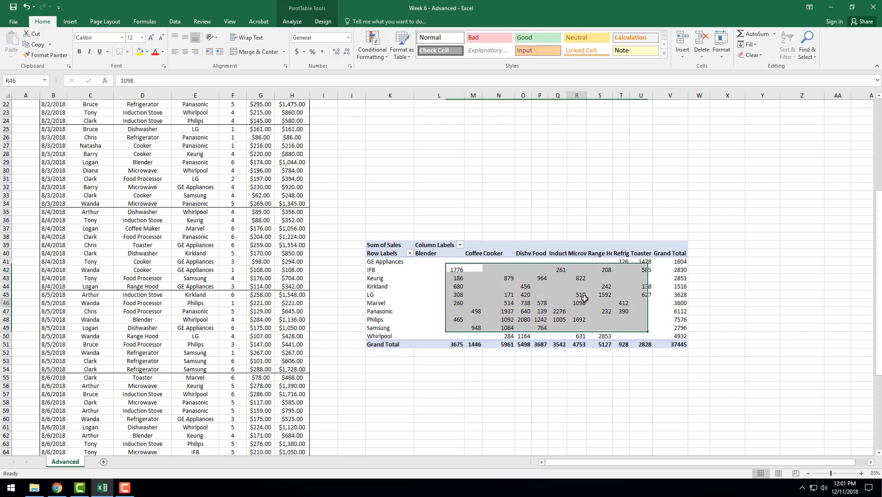
{"action": "left_click", "coordinate": [663, 285]}
{"action": "mouse_move", "coordinate": [663, 285]}
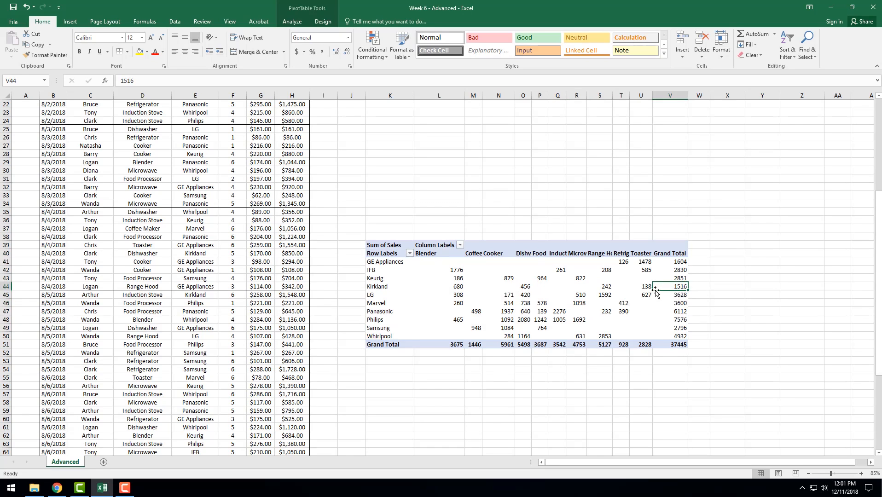
{"action": "scroll", "coordinate": [661, 309], "scroll_direction": "up", "scroll_amount": 7}
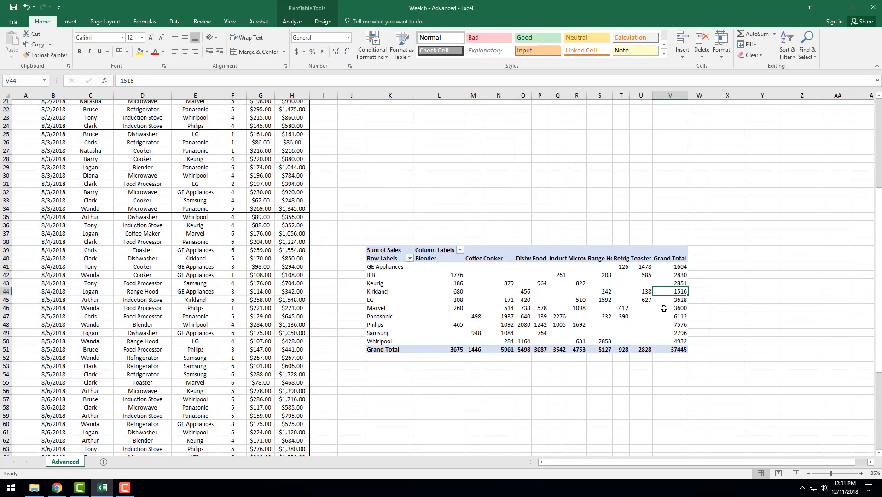